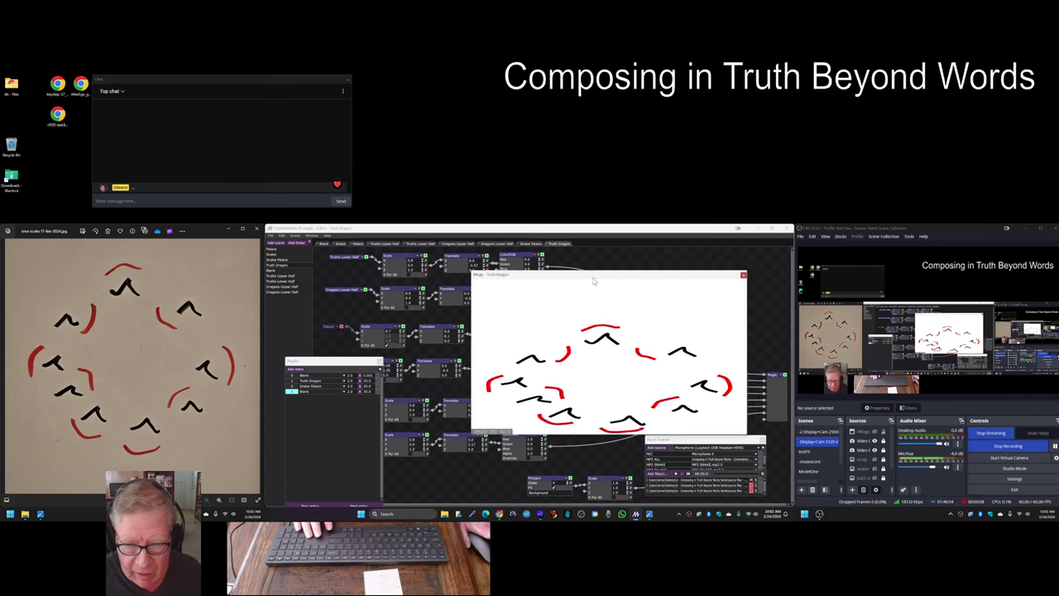
- Preview the Truth Dragon scene, briefly flipping to the Blank scene and back
left_click_drag(602, 278, 590, 279)
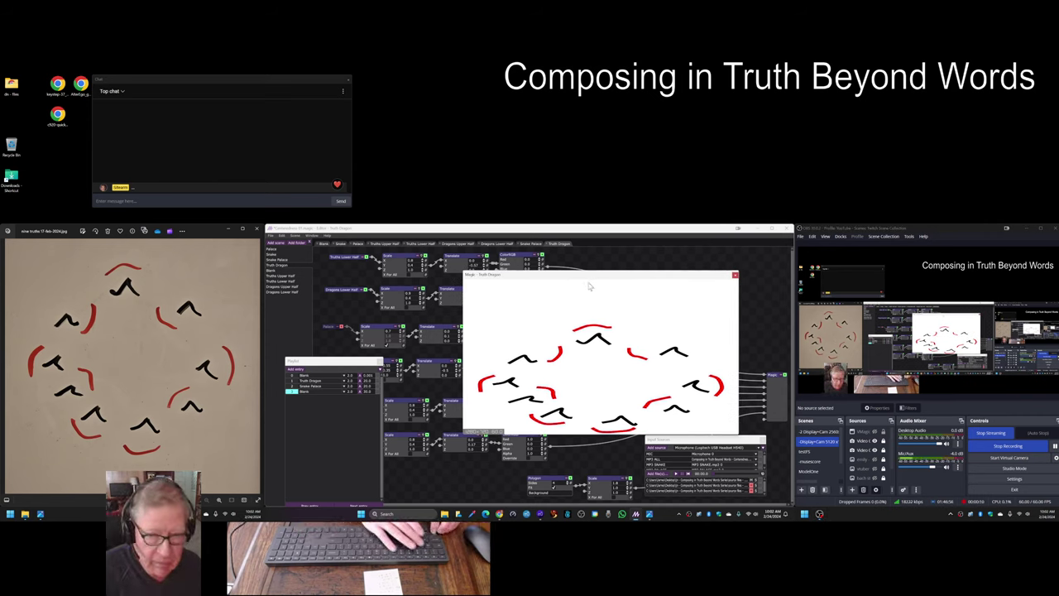
key("Down")
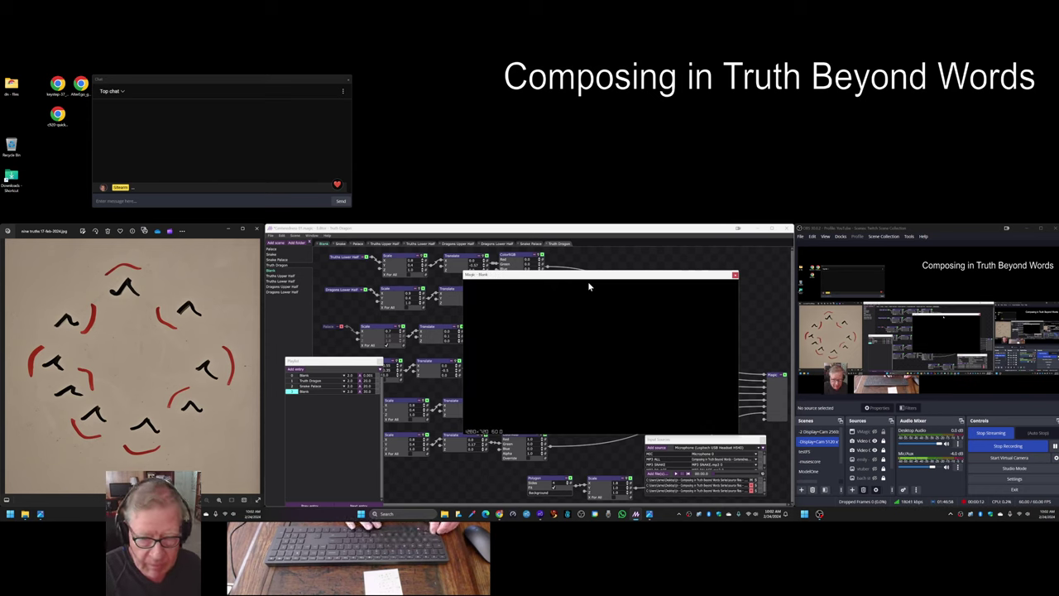
key("Up")
key("Up")
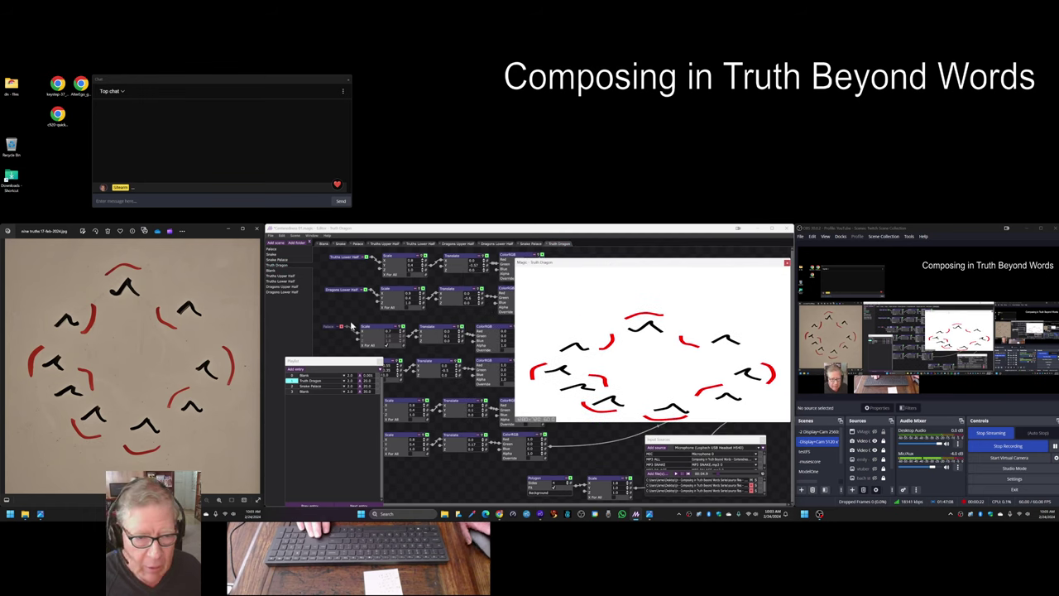
- Show the Snake and palace drawings in the preview, then hide the Snake node again
left_click_drag(335, 364, 337, 394)
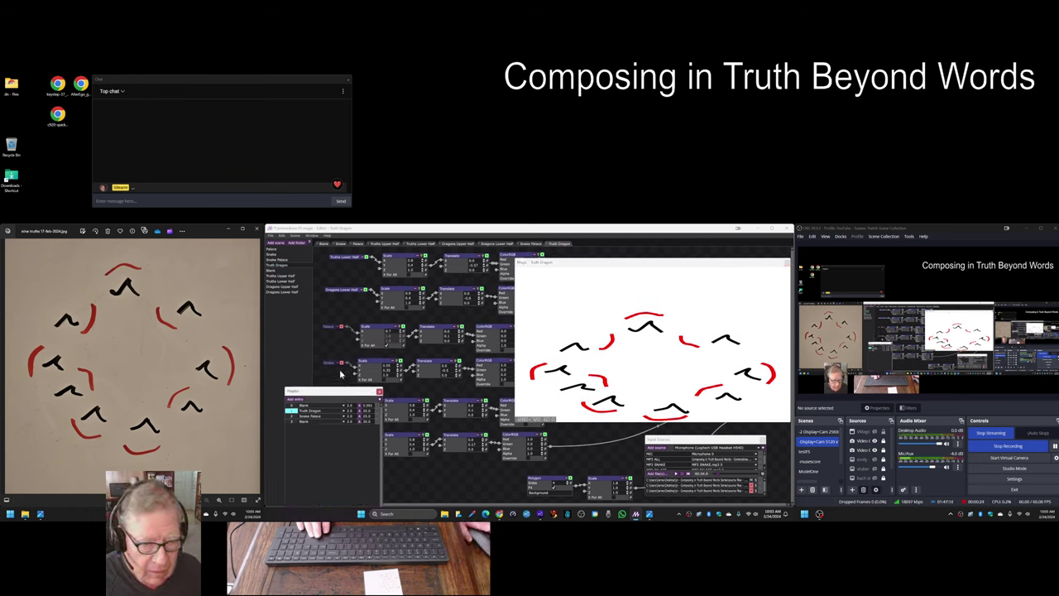
left_click(340, 365)
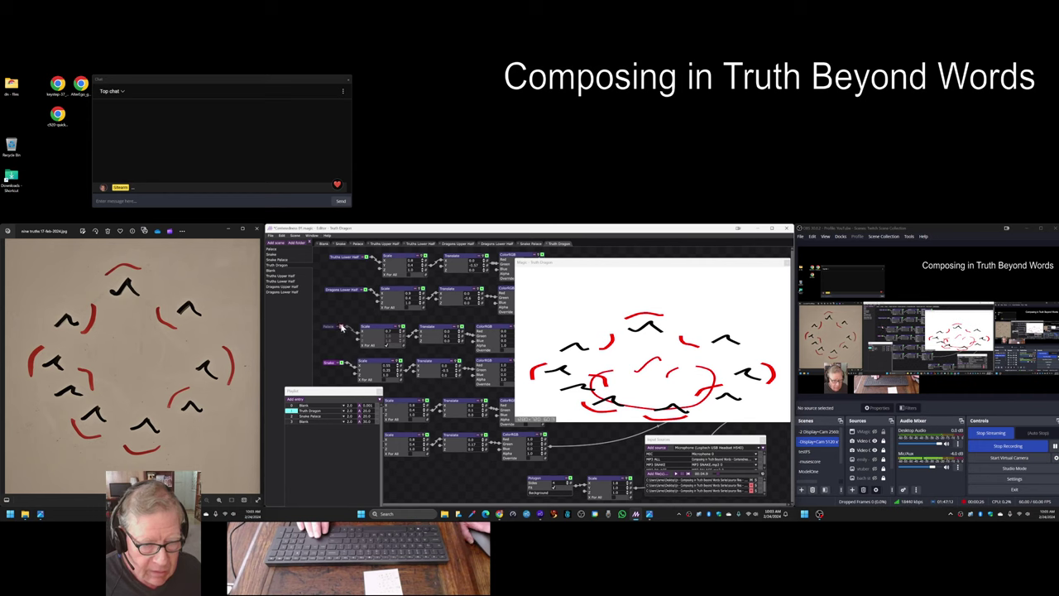
left_click(340, 329)
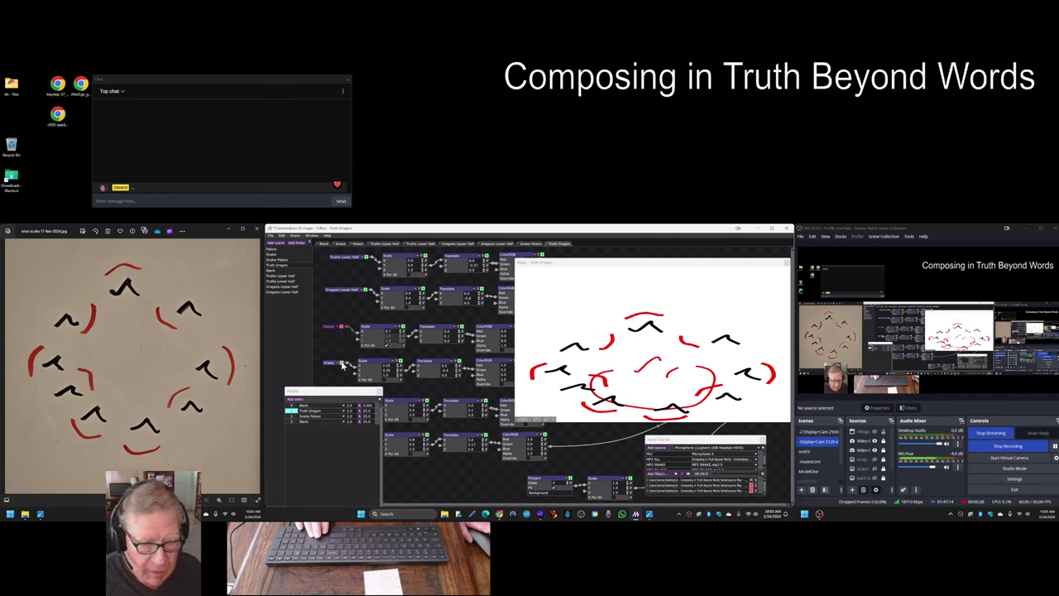
left_click(342, 364)
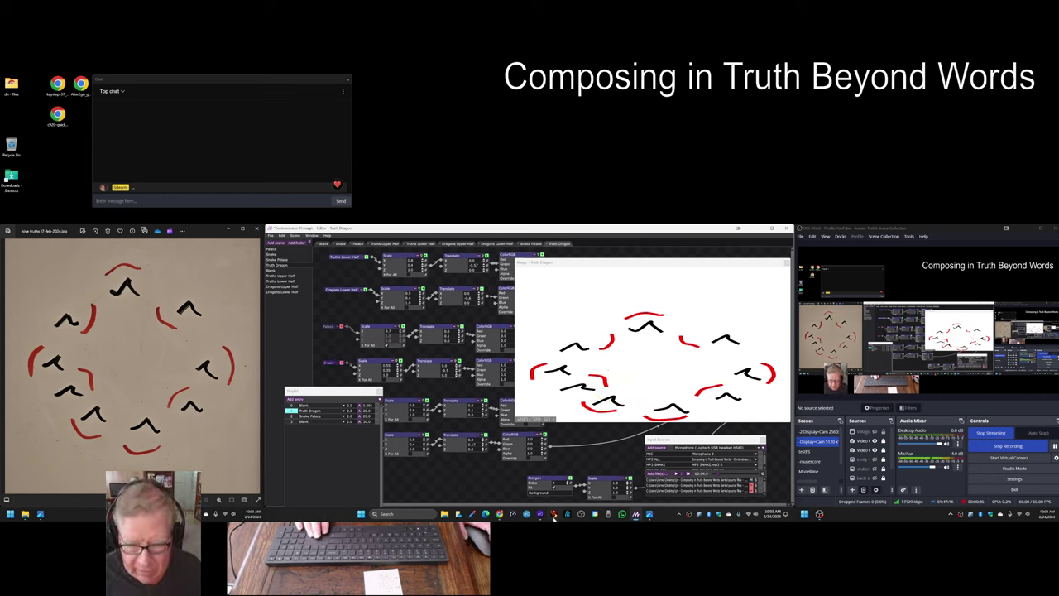
left_click(500, 515)
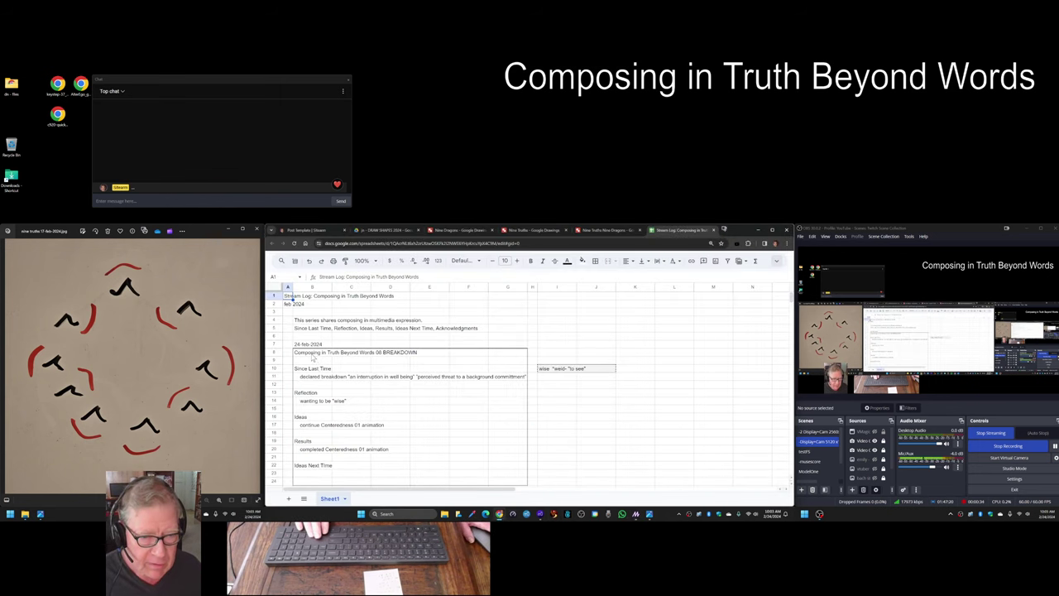
left_click(312, 357)
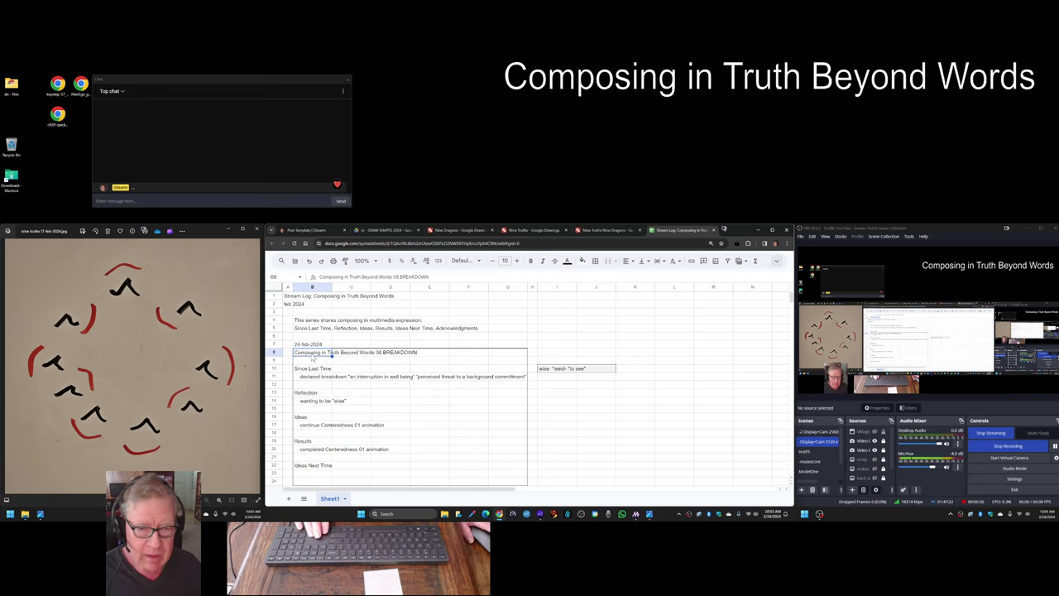
left_click(308, 380)
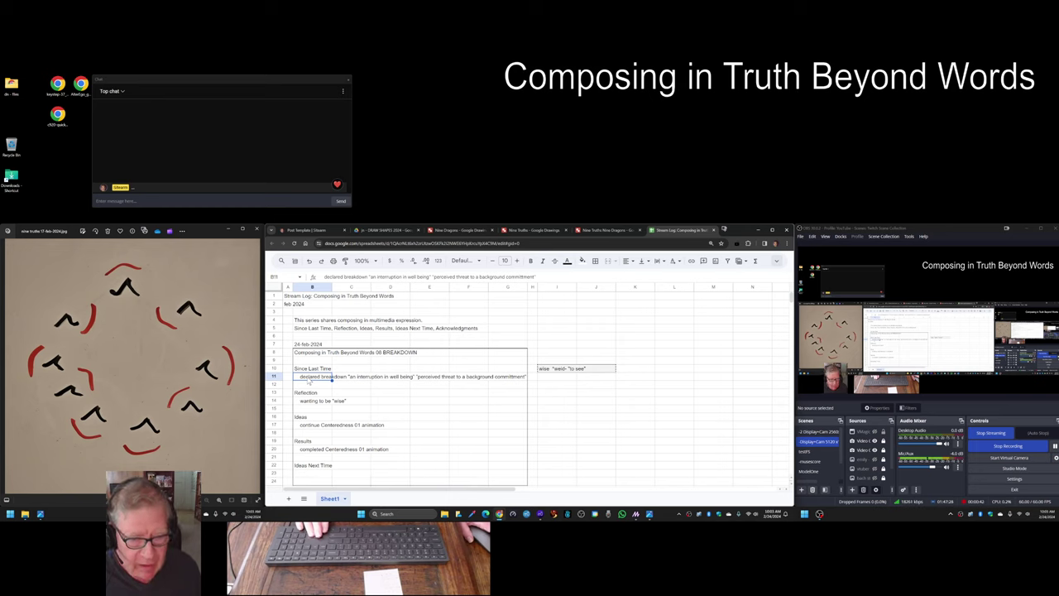
left_click(314, 404)
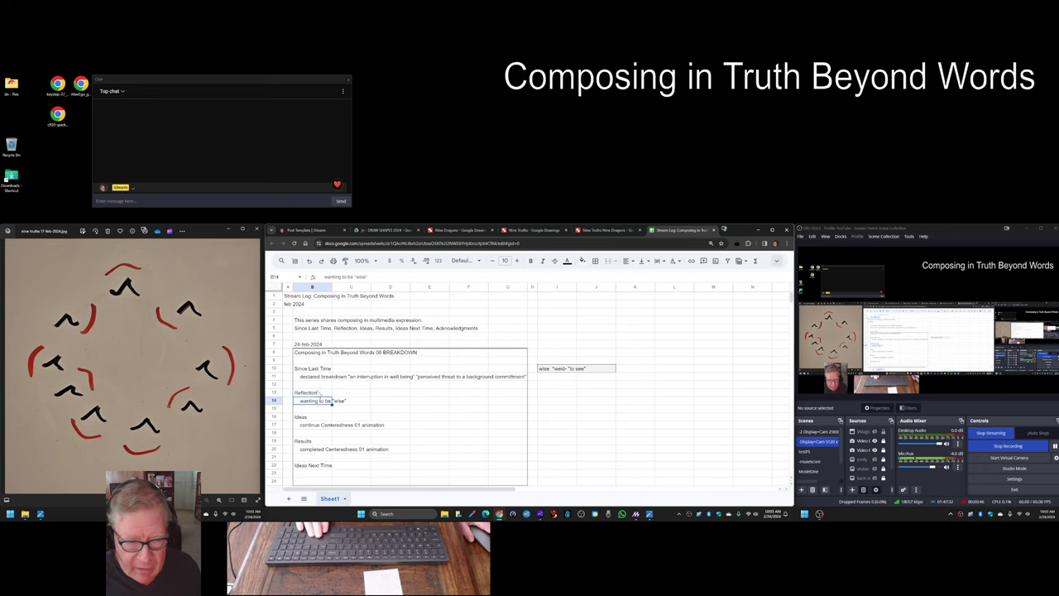
left_click(316, 386)
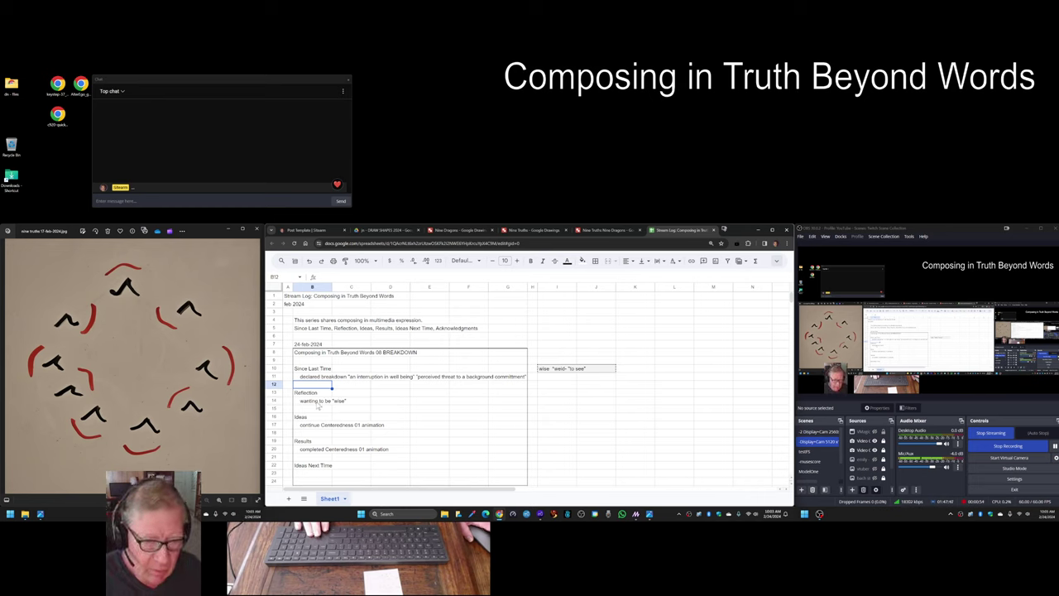
left_click(317, 402)
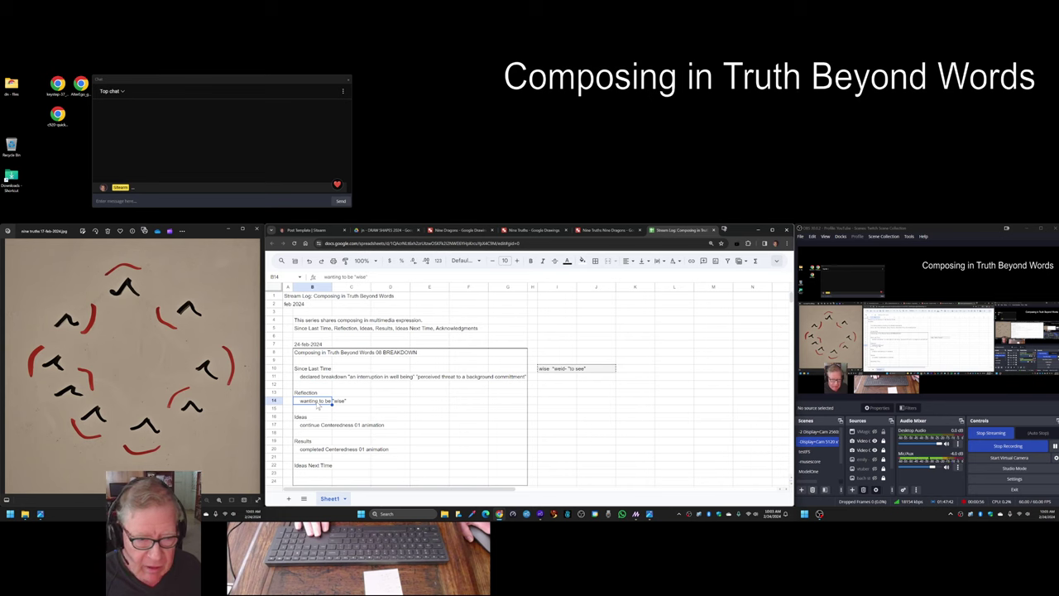
scroll(317, 406, "down", 1)
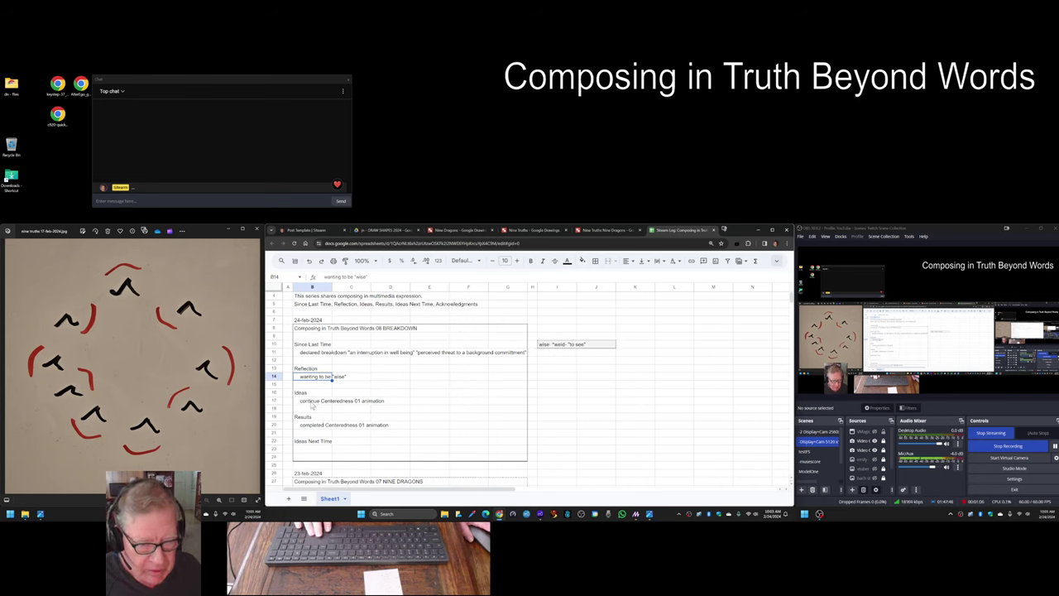
left_click(313, 404)
scroll(312, 405, "down", 1)
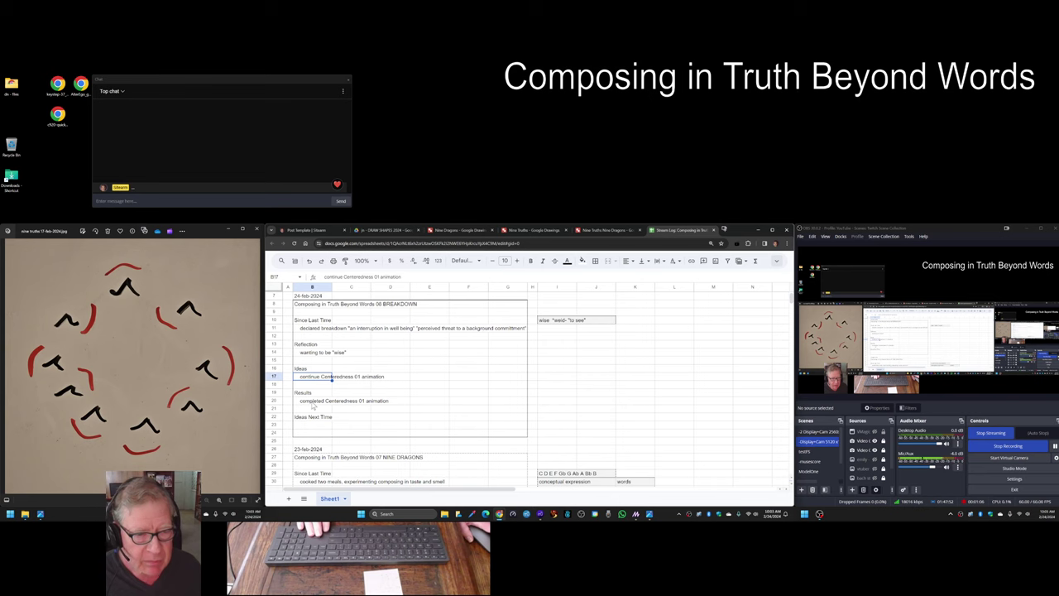
- Inspect the house and ring-of-shapes concept images in columns I and J
scroll(322, 405, "down", 4)
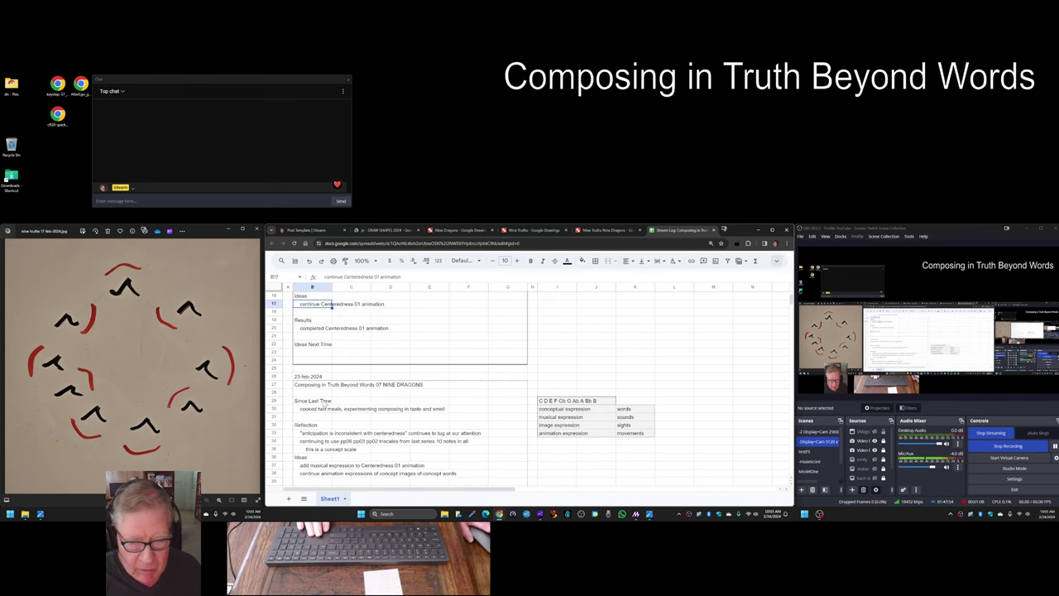
scroll(322, 406, "down", 3)
scroll(324, 406, "down", 3)
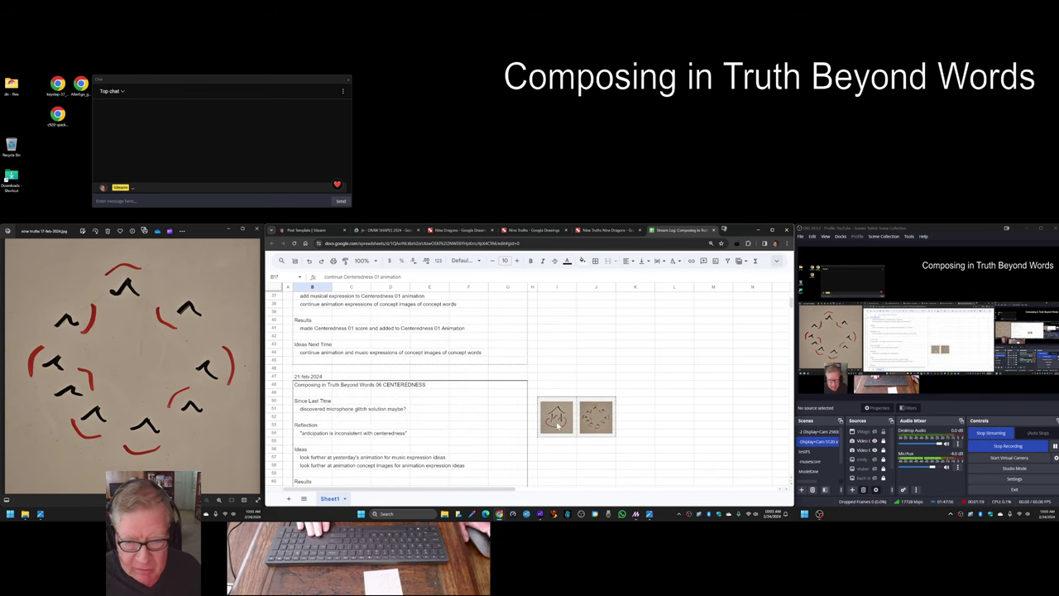
scroll(557, 424, "down", 2)
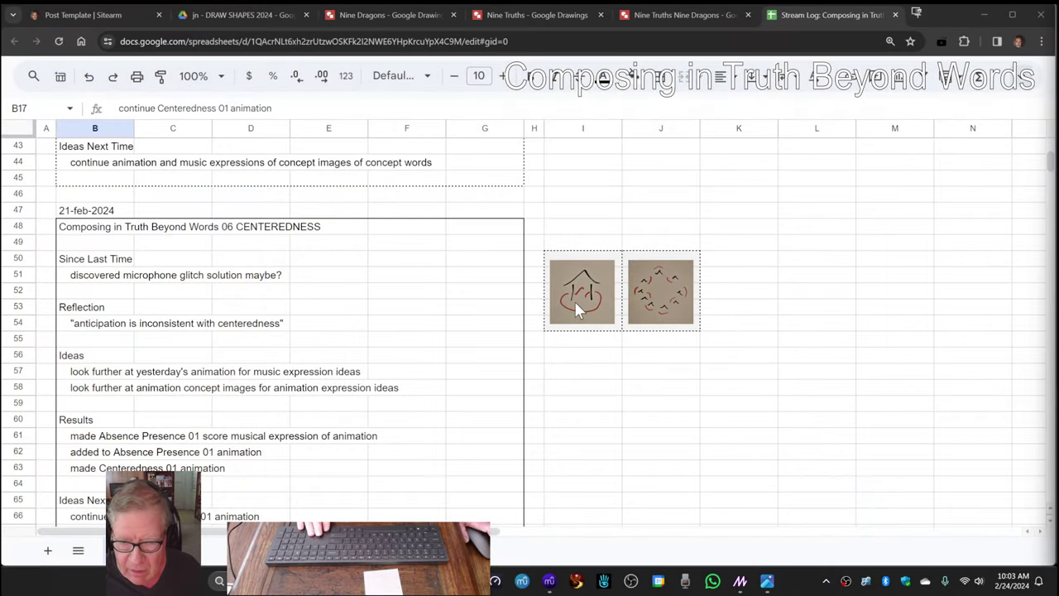
left_click(574, 301)
left_click(663, 304)
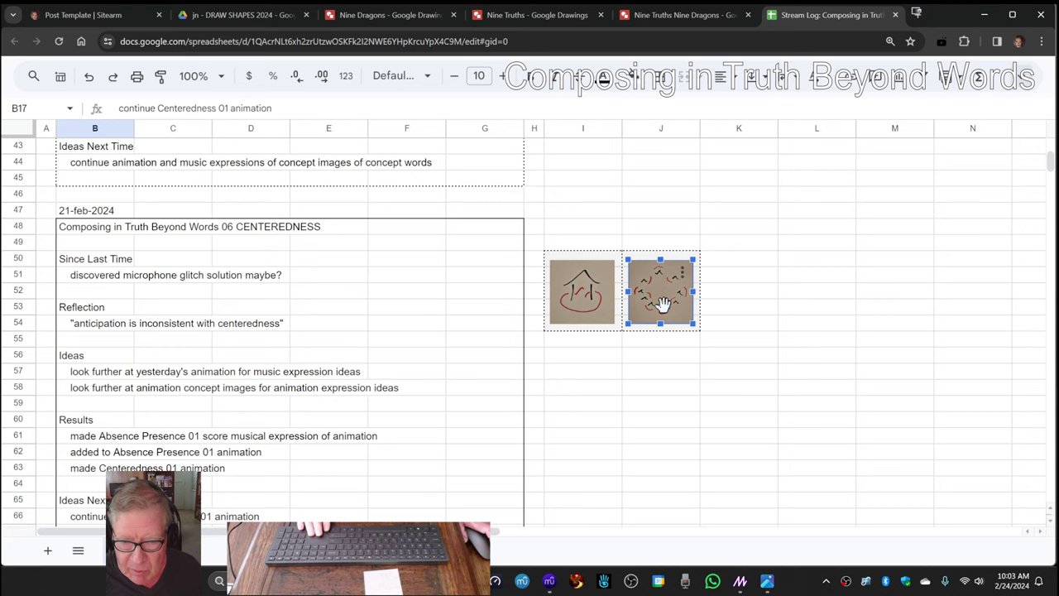
left_click(600, 313)
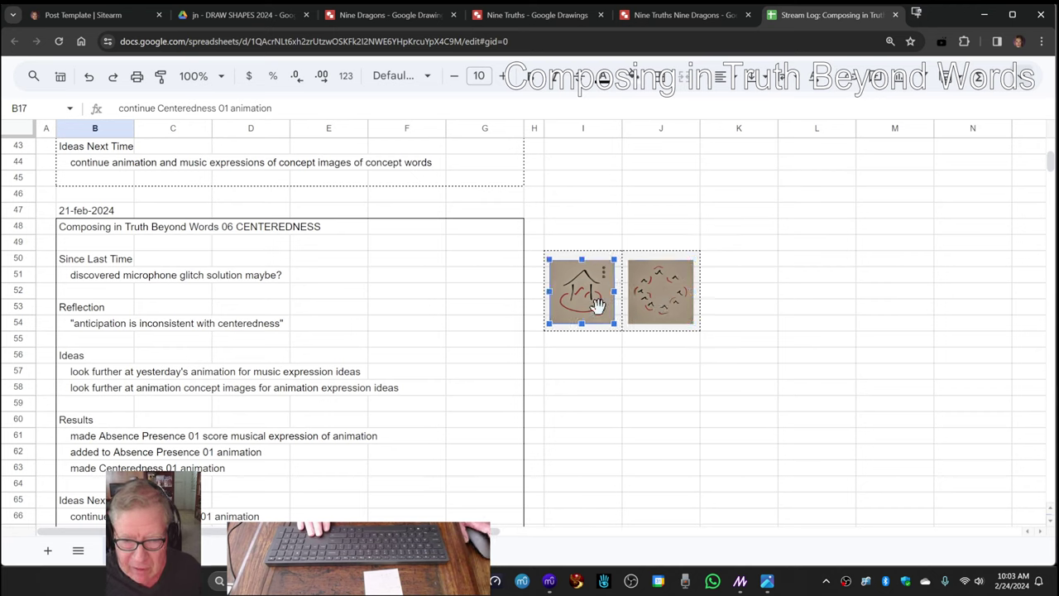
left_click(672, 312)
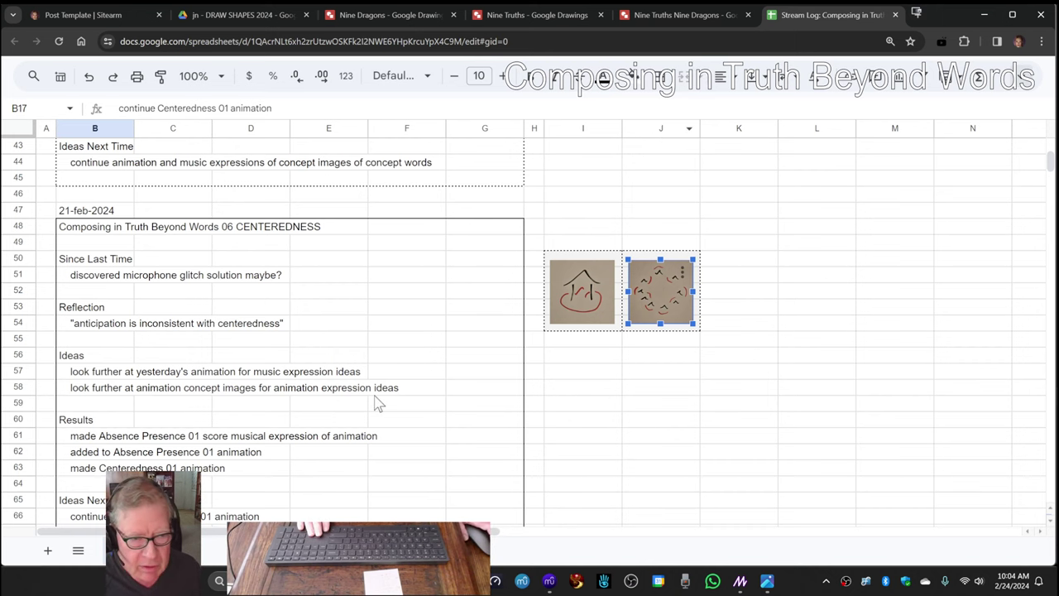
- Scroll back up to the 24-feb-2024 log entry
scroll(378, 403, "up", 3)
scroll(380, 403, "up", 4)
scroll(385, 403, "up", 1)
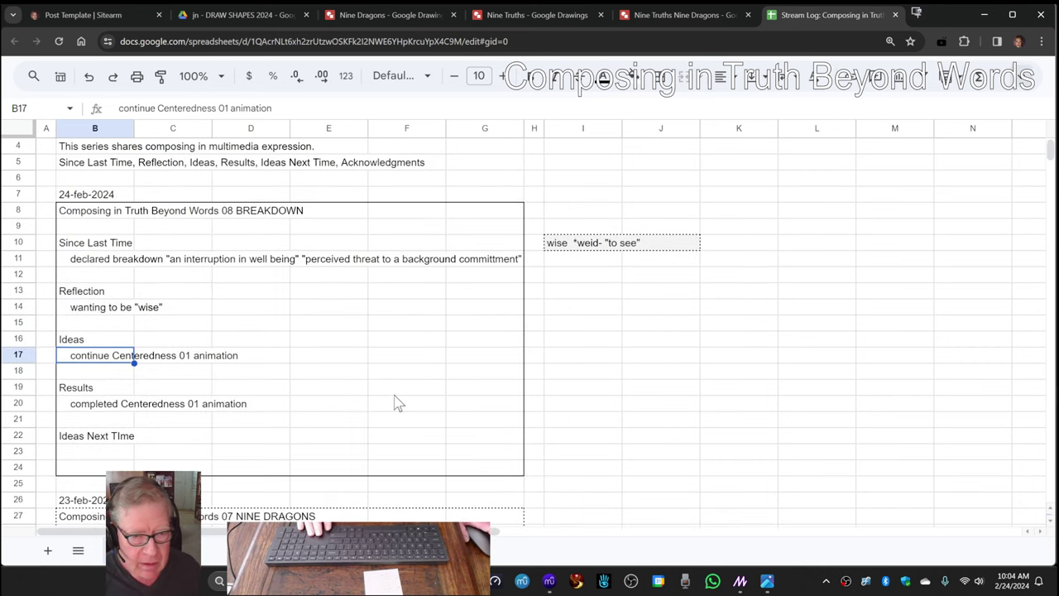
left_click(395, 393)
- Play the Centeredness 01 playlist through Truth Dragon and Snake Palace to the closing Blank
left_click(739, 582)
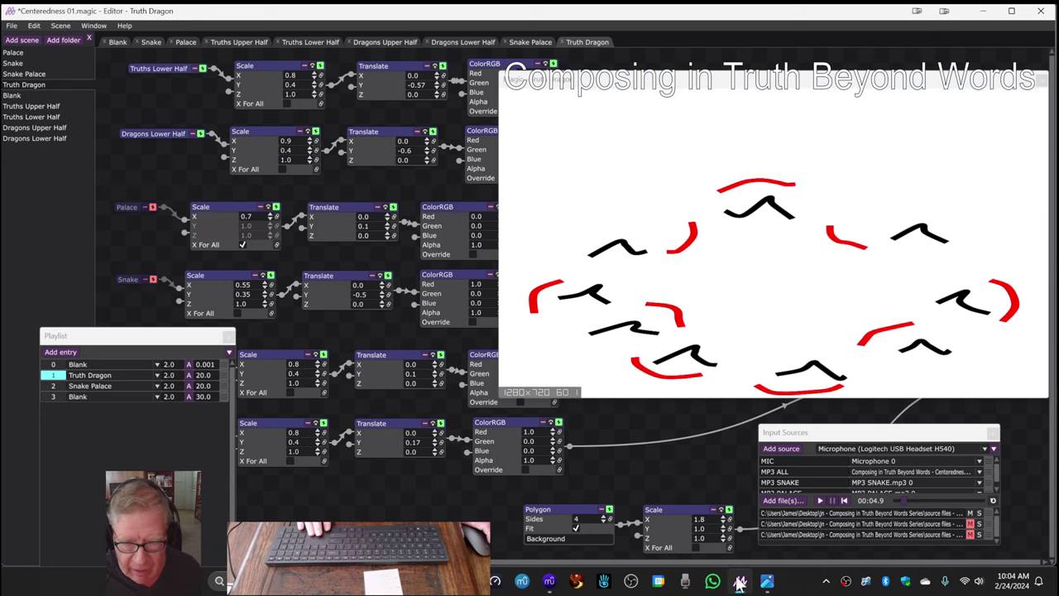
left_click_drag(629, 86, 404, 82)
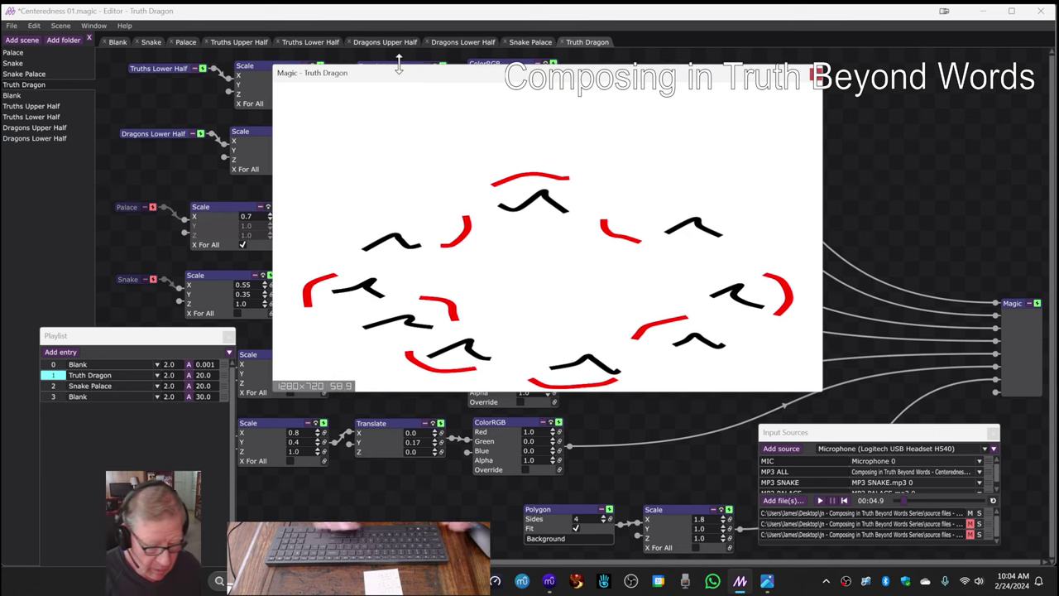
key("space")
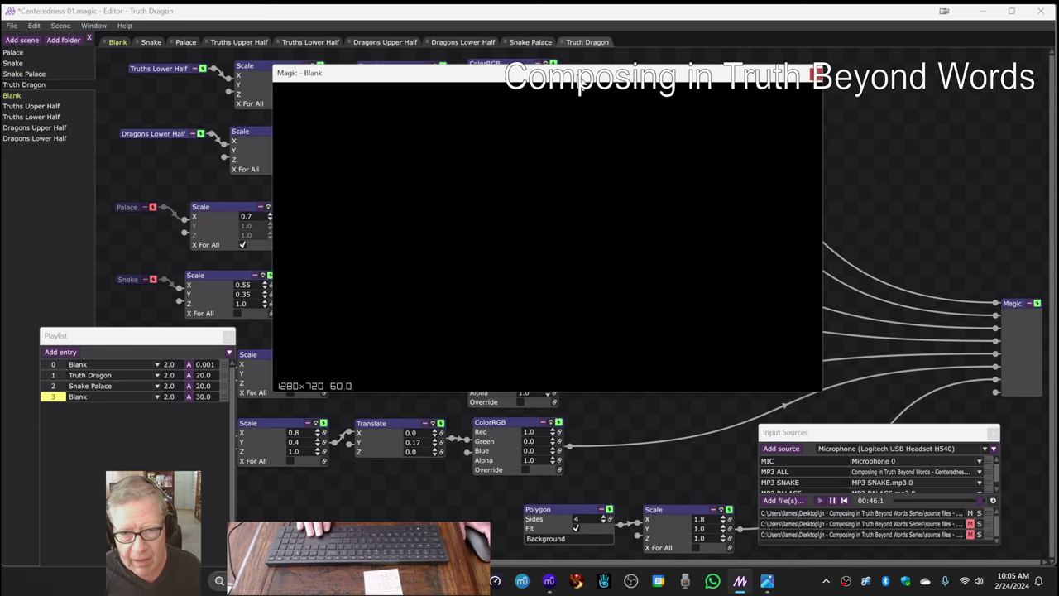
- Rewind the playlist and alternate between Truth Dragon and Snake Palace, ending on Truth Dragon
left_click(579, 43)
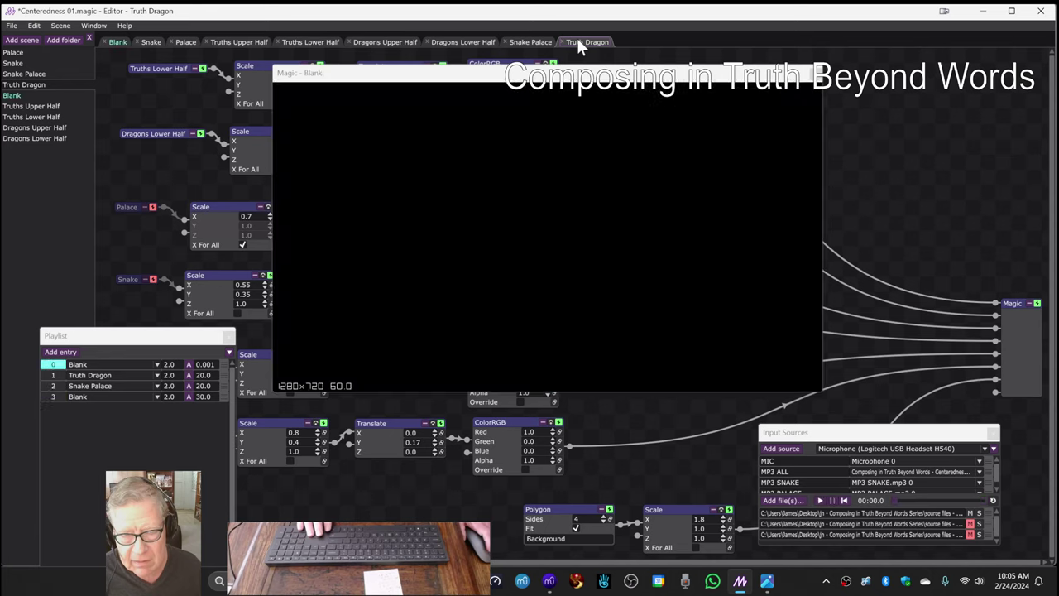
left_click(579, 42)
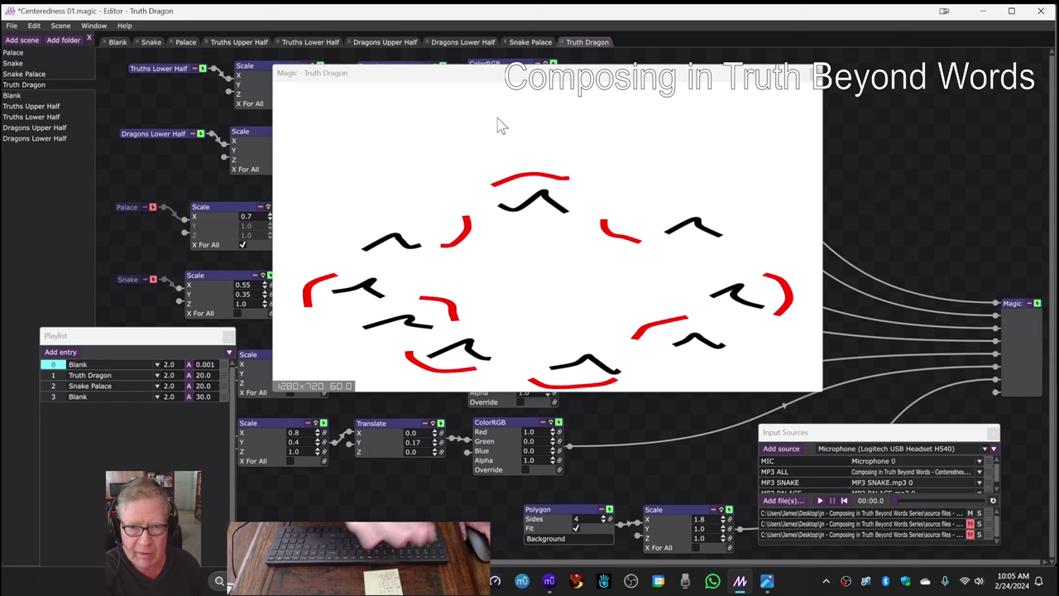
left_click(518, 42)
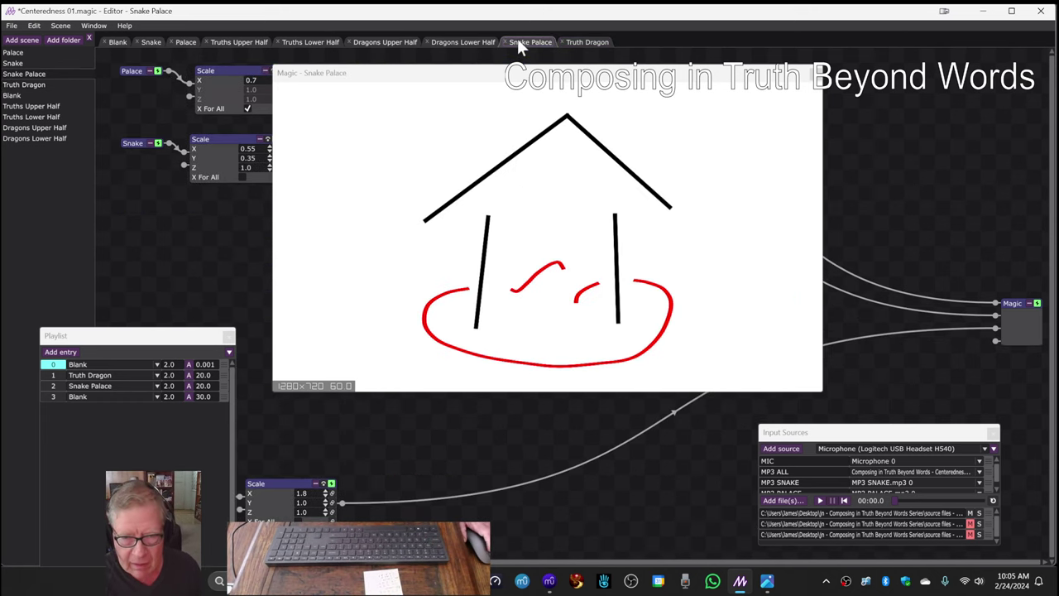
left_click(581, 44)
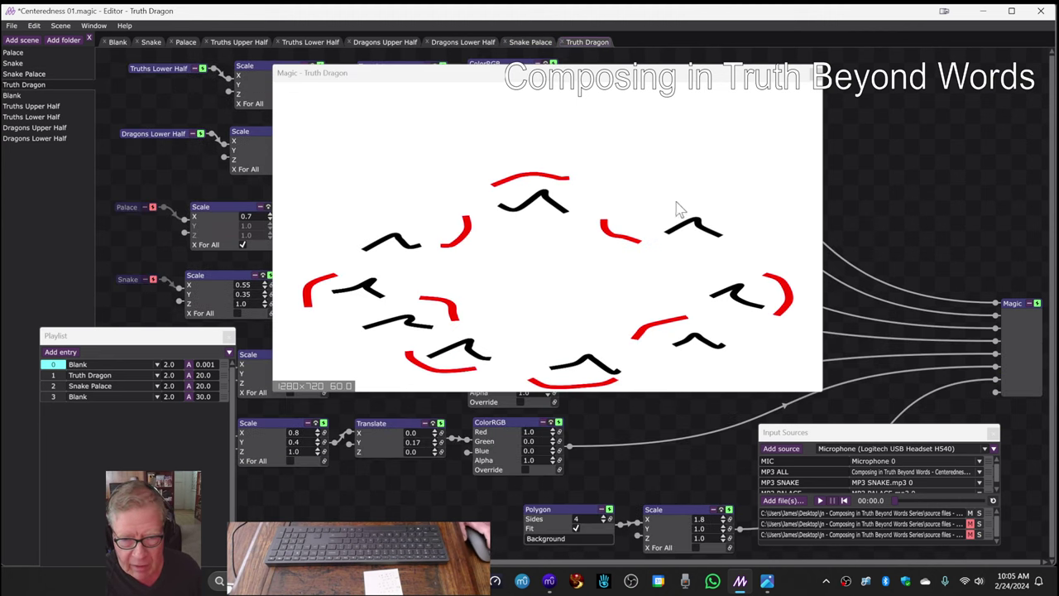
left_click(522, 43)
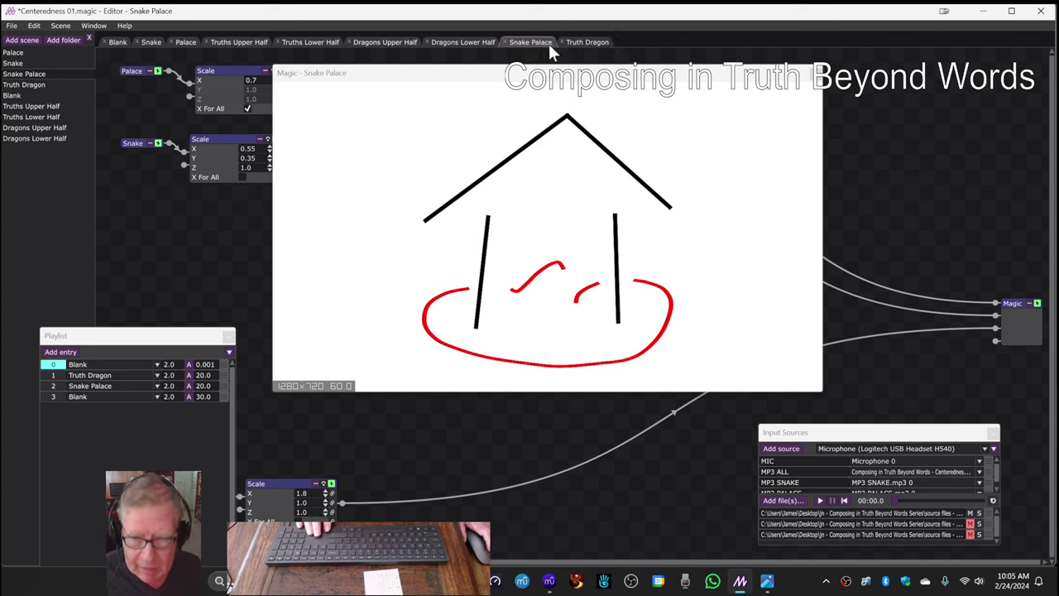
left_click(584, 42)
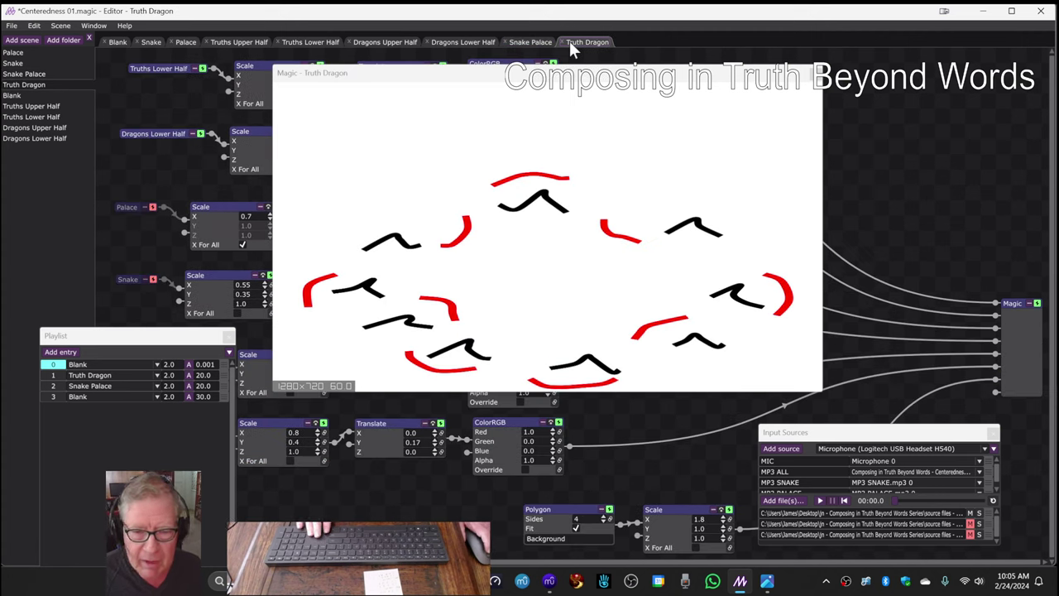
left_click(535, 43)
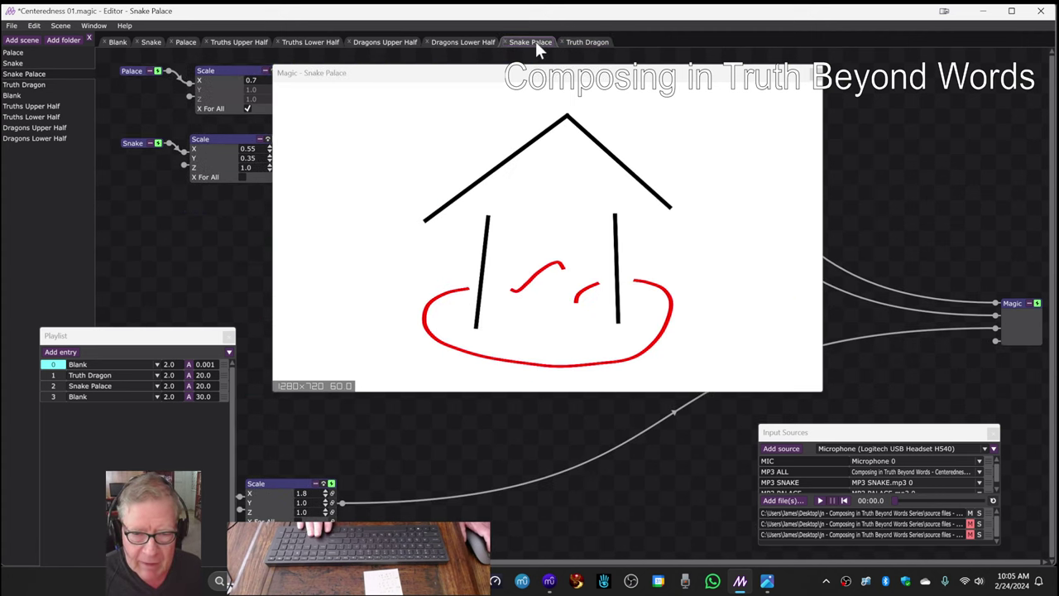
left_click(588, 42)
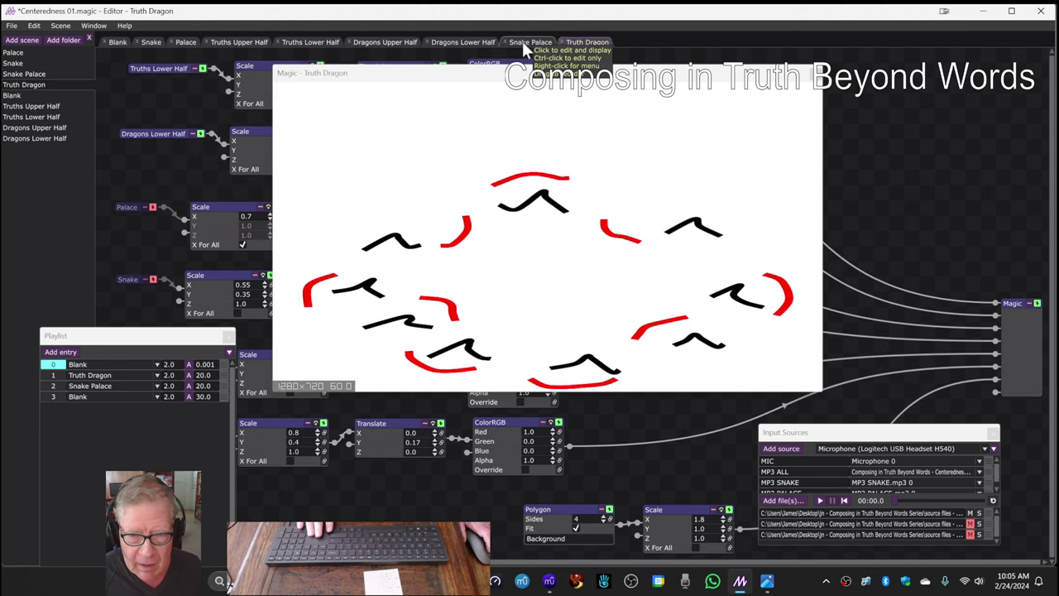
left_click(522, 46)
left_click(584, 46)
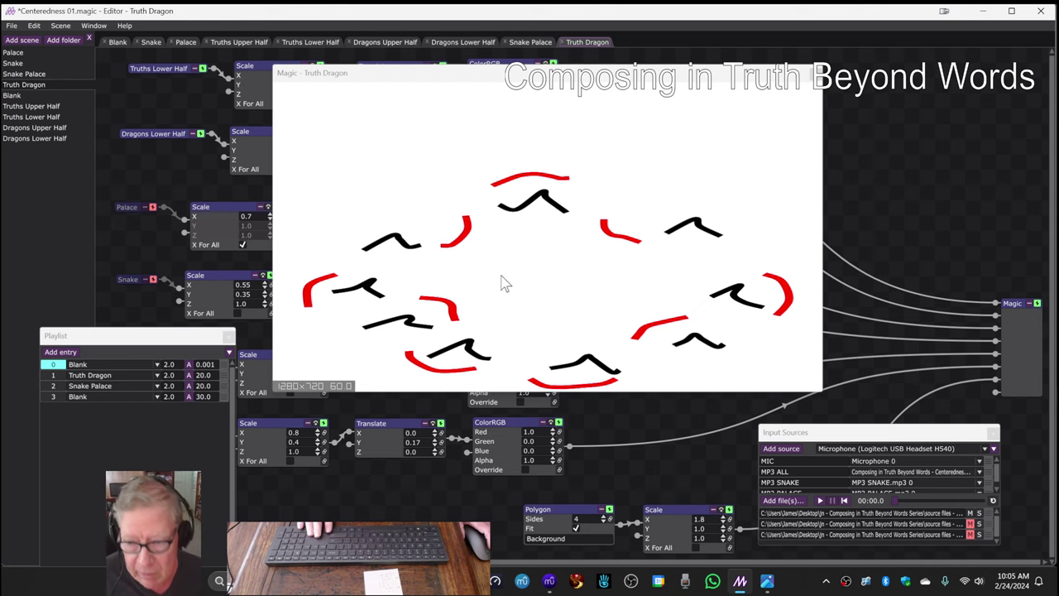
- Enter 'tbd' in cell B23 under Ideas Next Time in the stream log
left_click(468, 581)
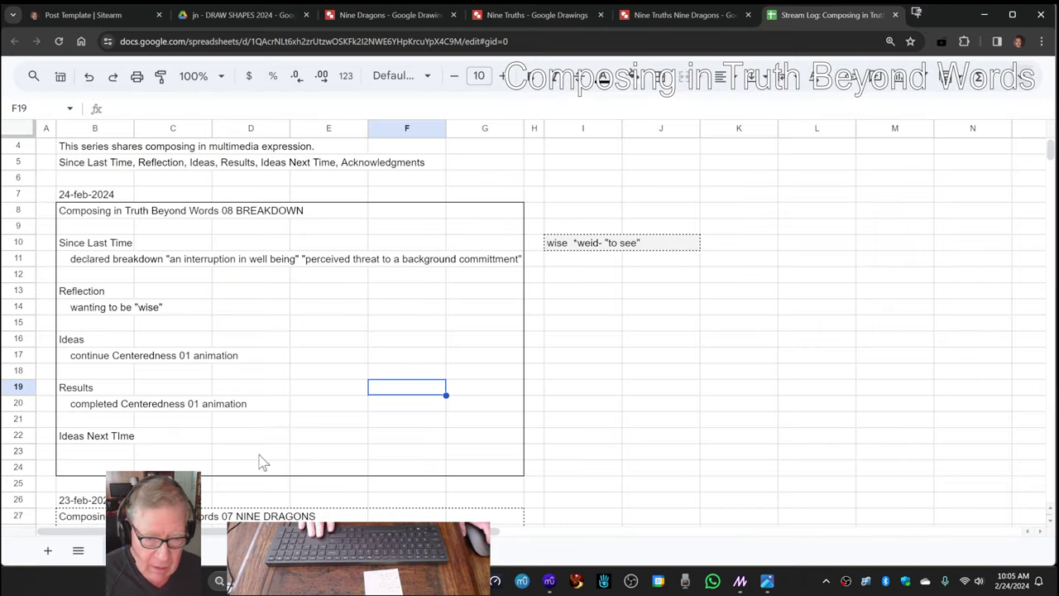
left_click(94, 454)
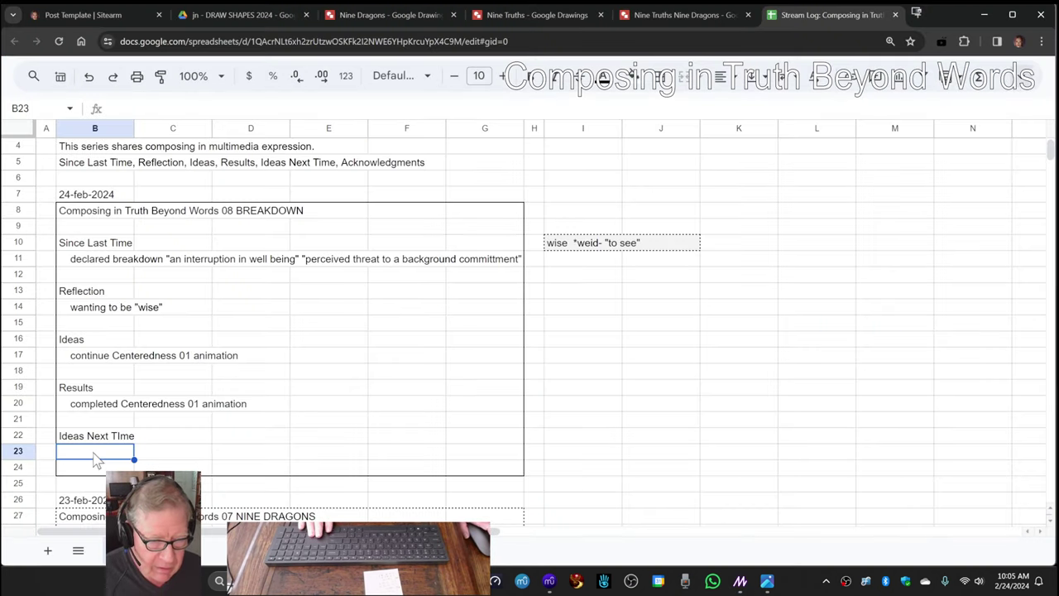
double_click(93, 451)
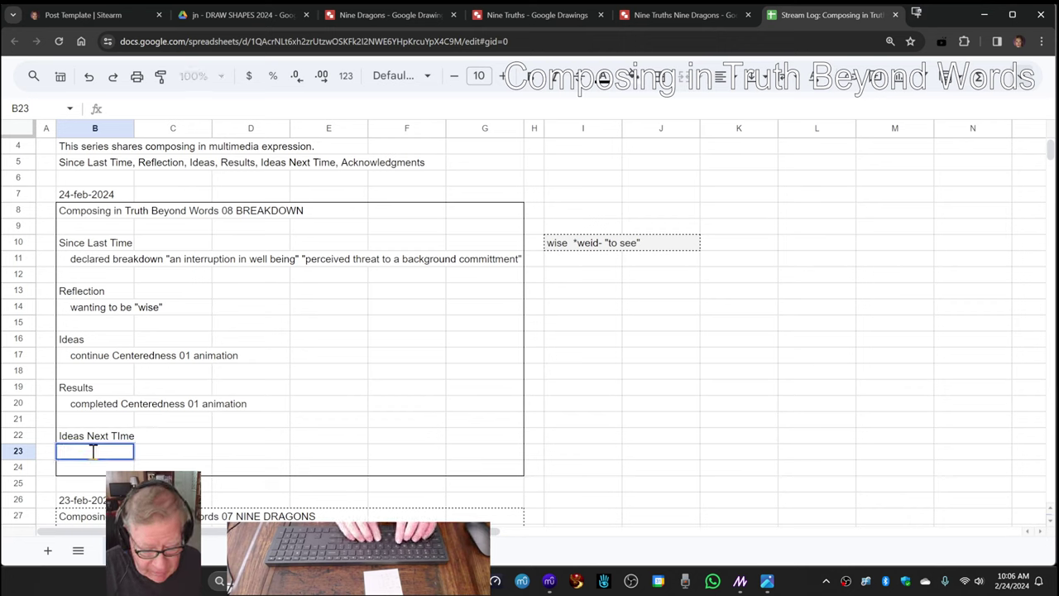
type("tbd")
key("Return")
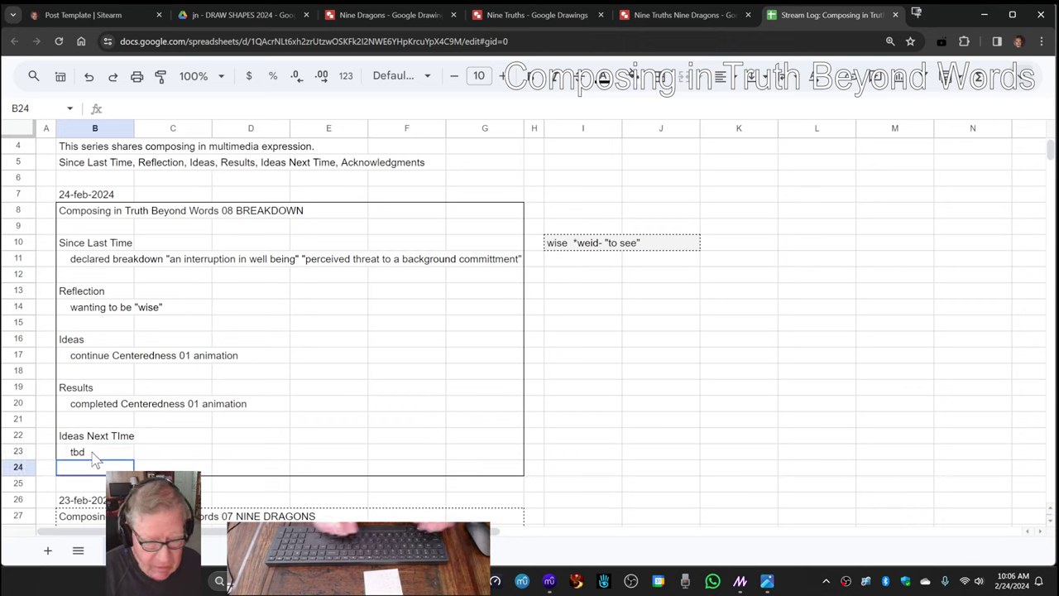